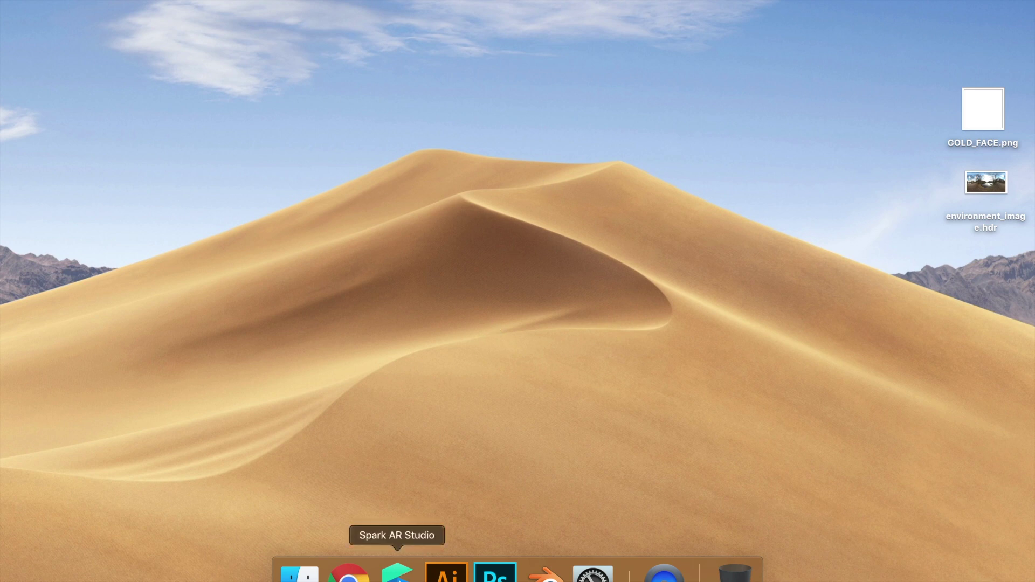
Open Spark AR Studio, create a blank project and enlarge the device preview
click(398, 572)
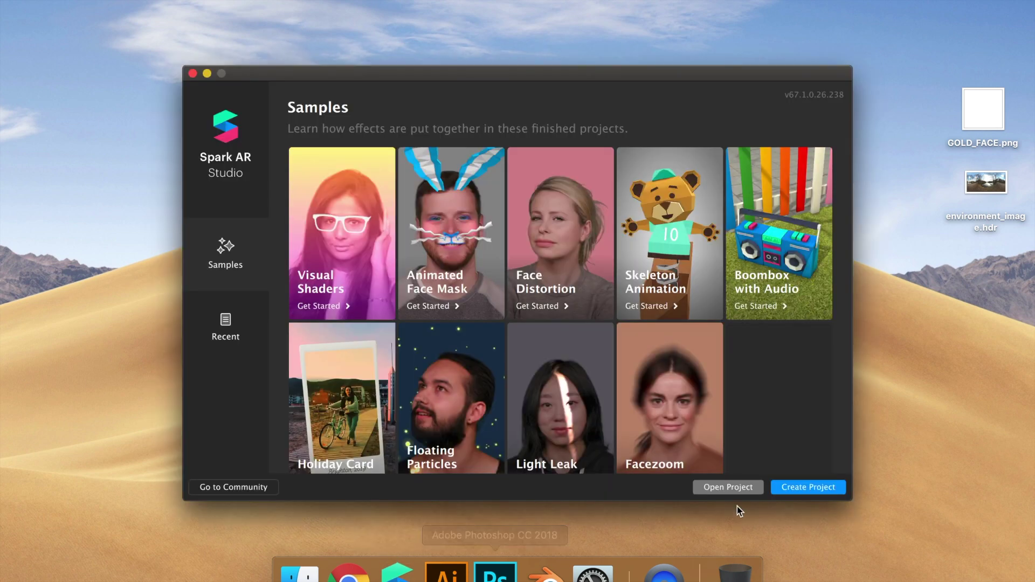
click(789, 487)
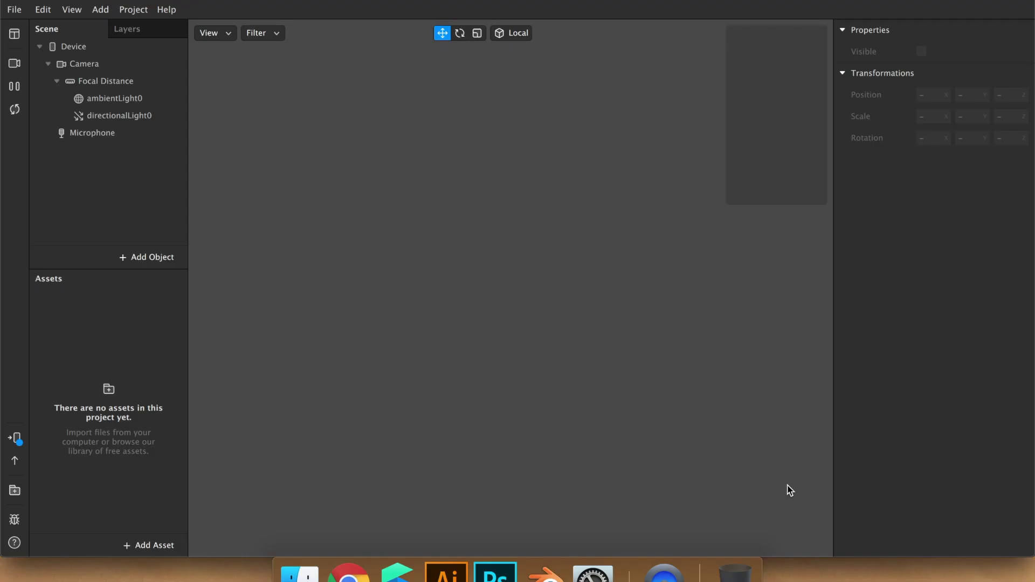
drag(728, 203, 660, 267)
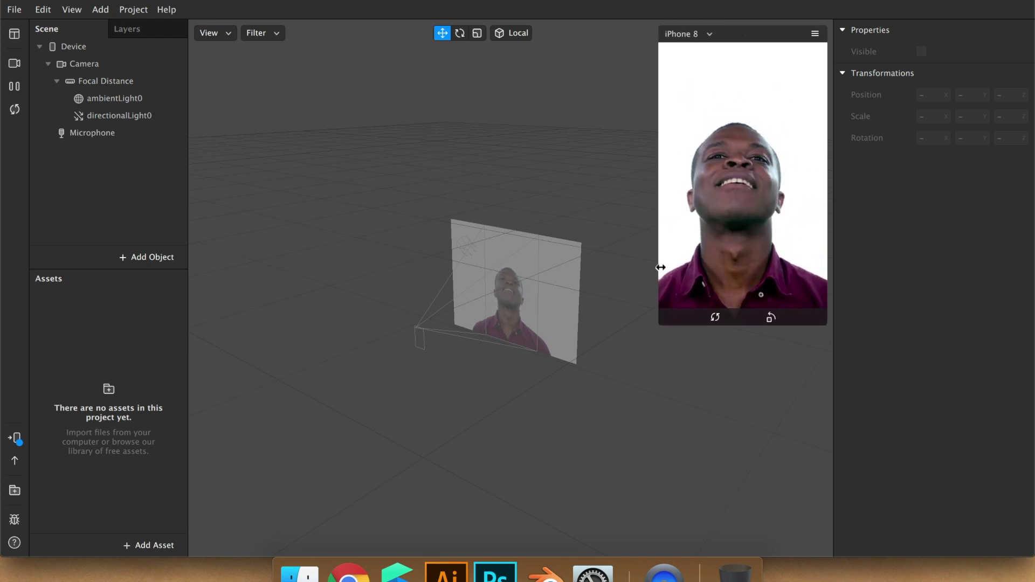
Insert a Face Mesh object into the scene
click(132, 259)
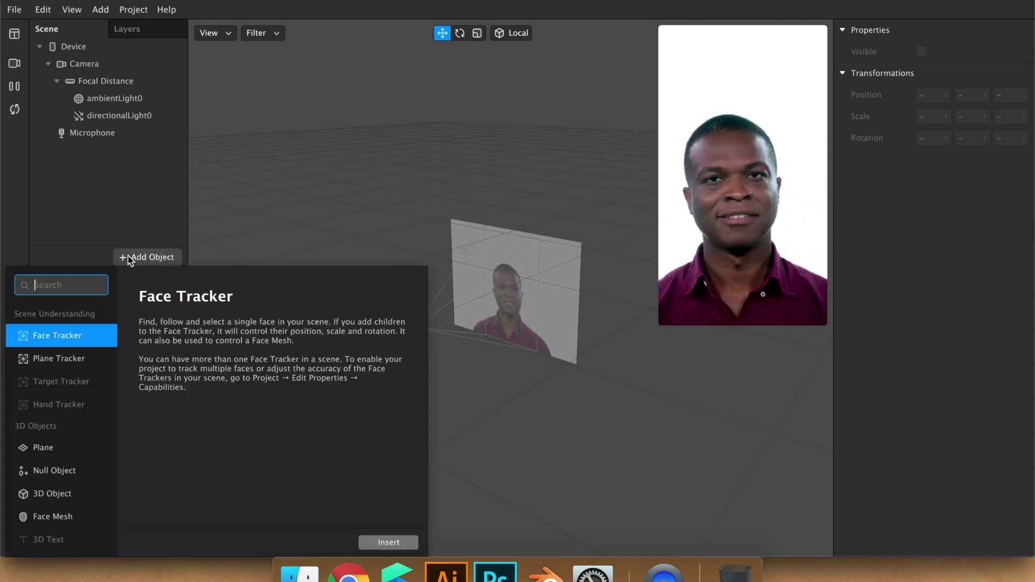
click(69, 518)
click(370, 542)
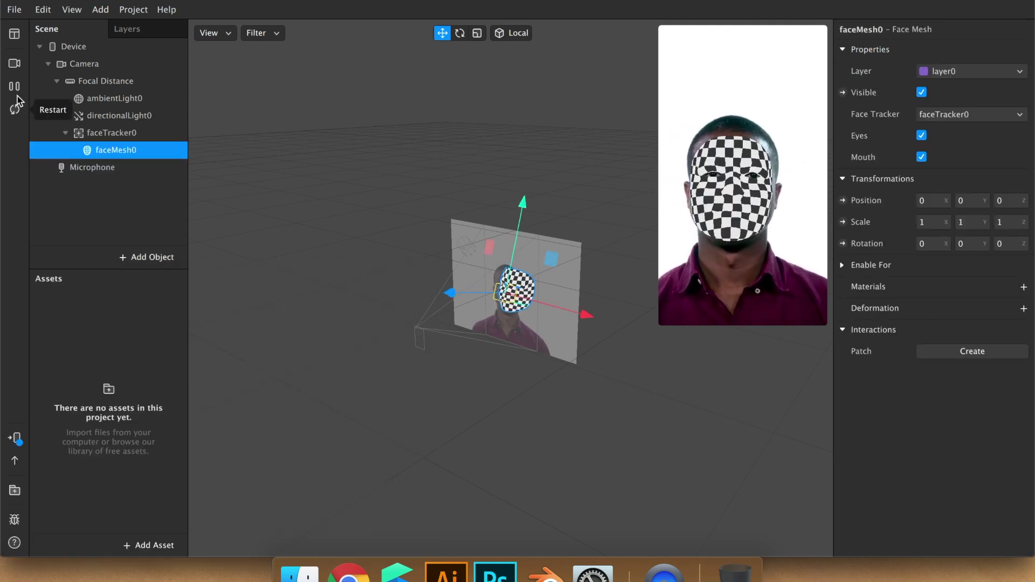
Disable the face mesh's Eyes and Mouth options and switch the preview to the FaceTime HD Camera
click(921, 135)
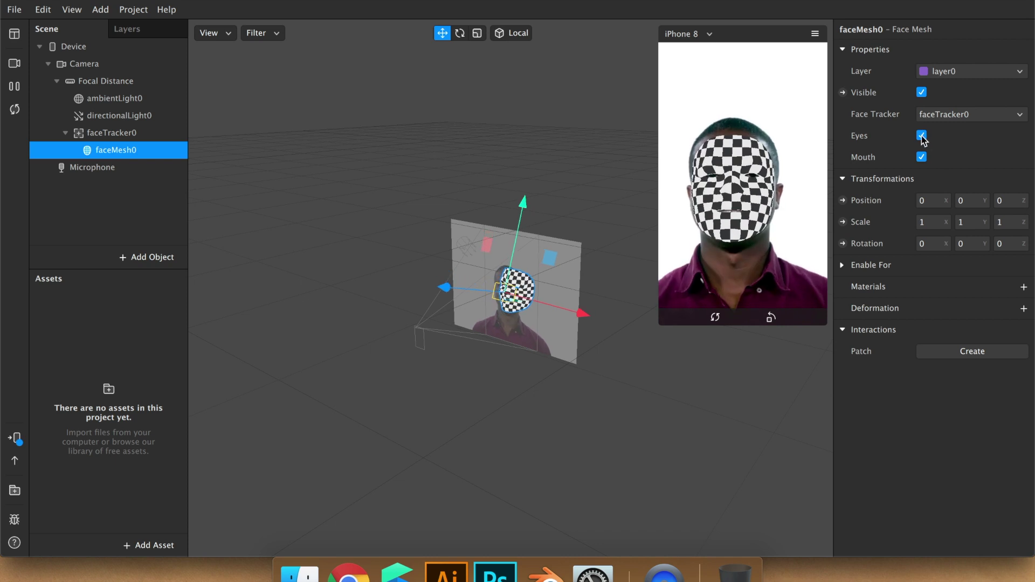
click(921, 157)
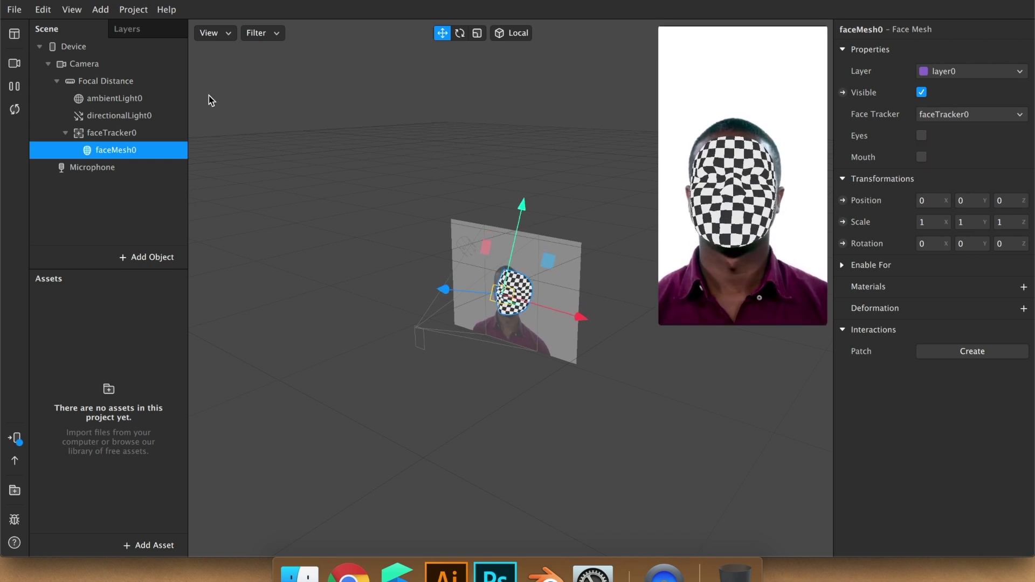
click(15, 63)
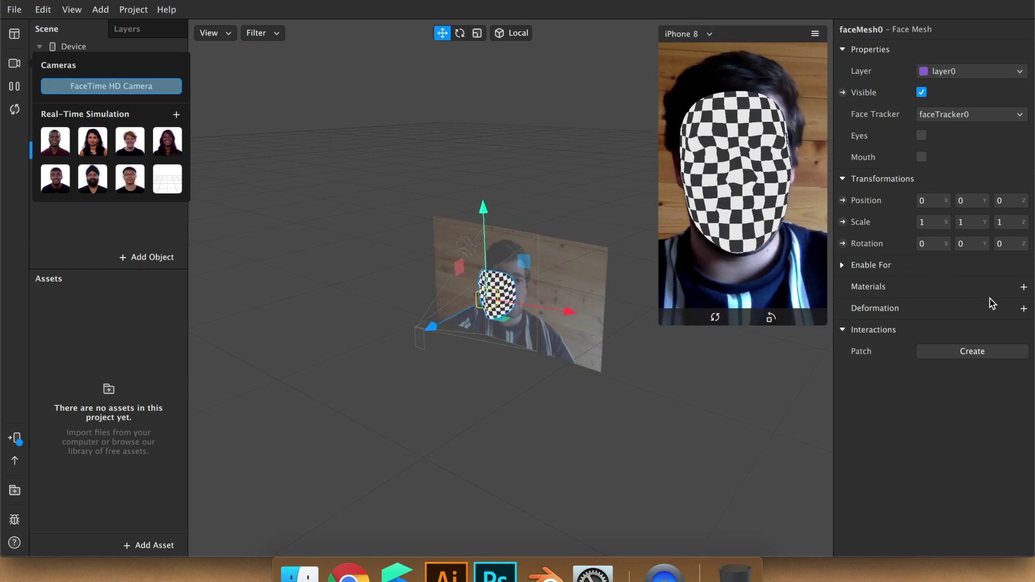
Add a new material to the face mesh and rename it GOLD
click(1023, 290)
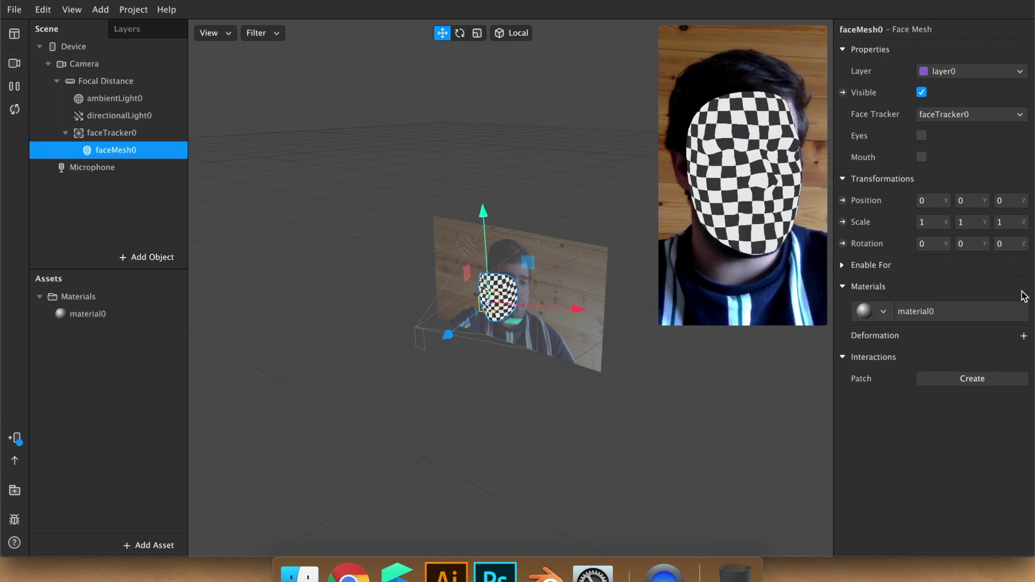
click(122, 315)
right_click(125, 319)
click(147, 330)
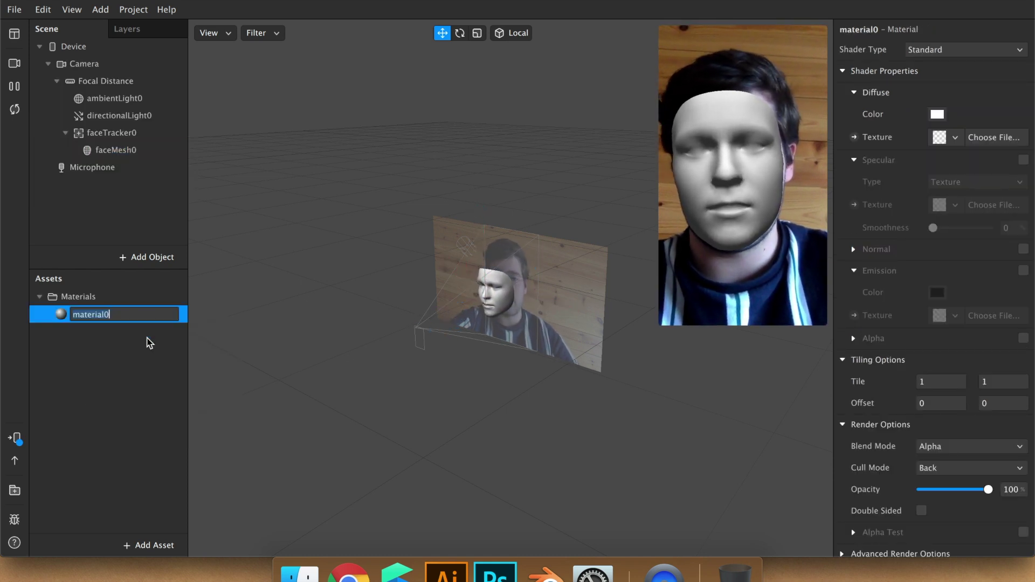
text(GOLD)
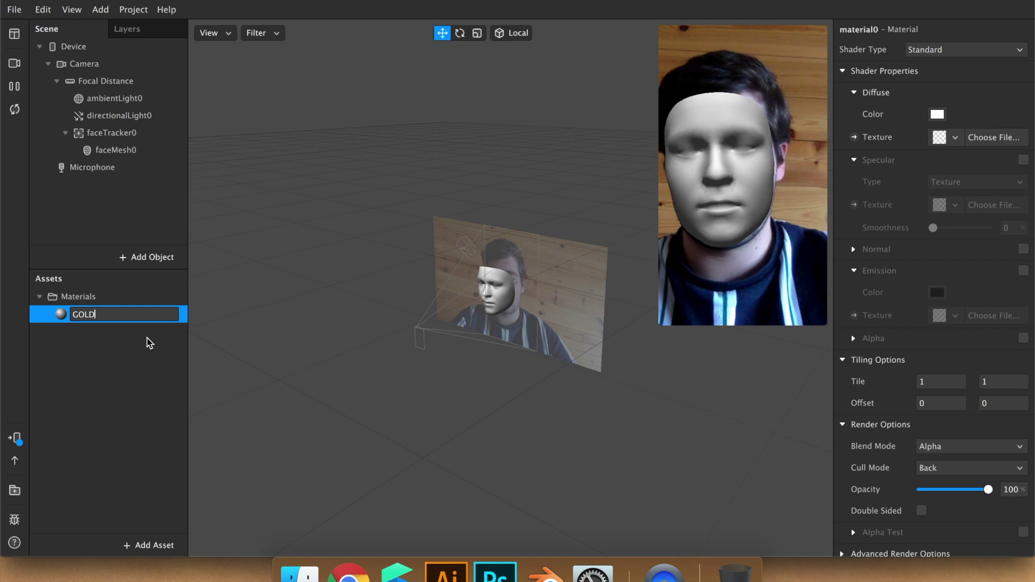
key(Return)
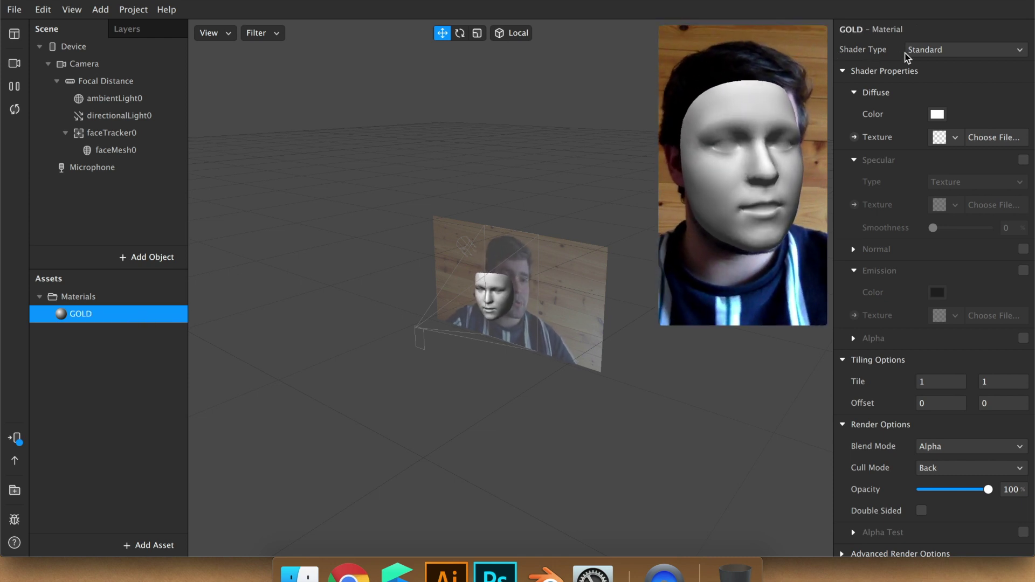
Set the GOLD material's shader type to Physically-Based and load GOLD_FACE.png from the Desktop as its albedo texture
click(918, 53)
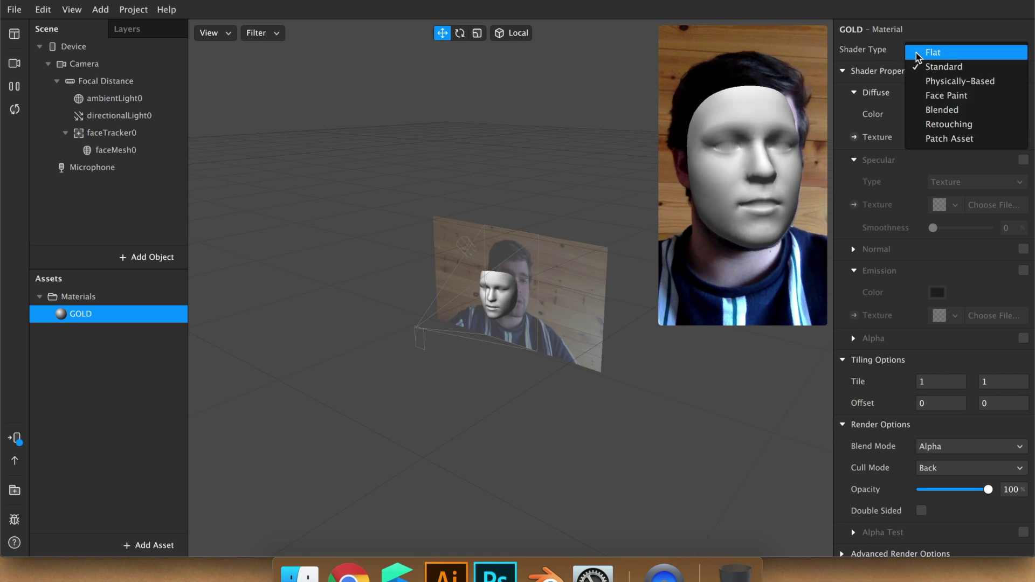
click(926, 81)
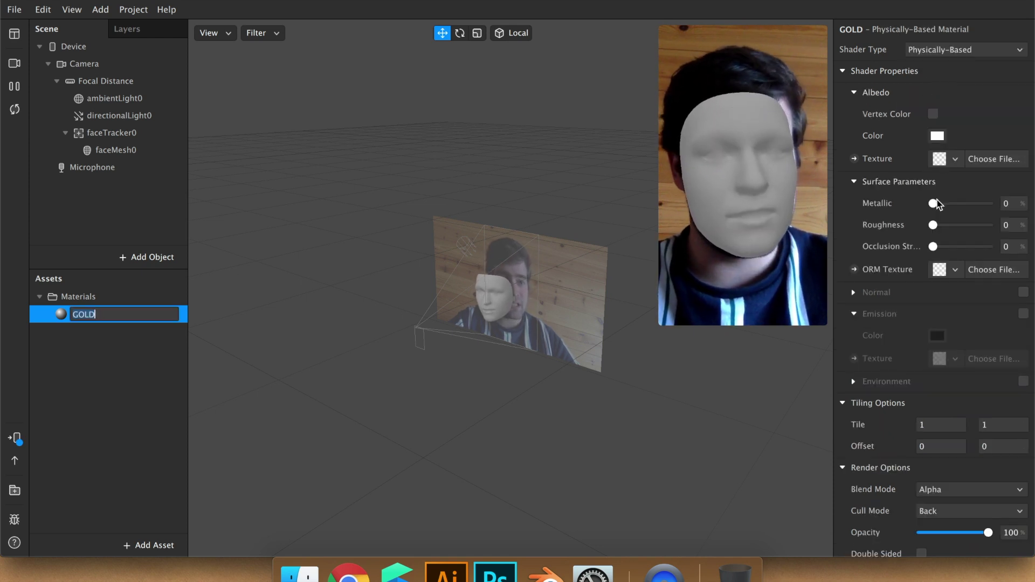
click(956, 159)
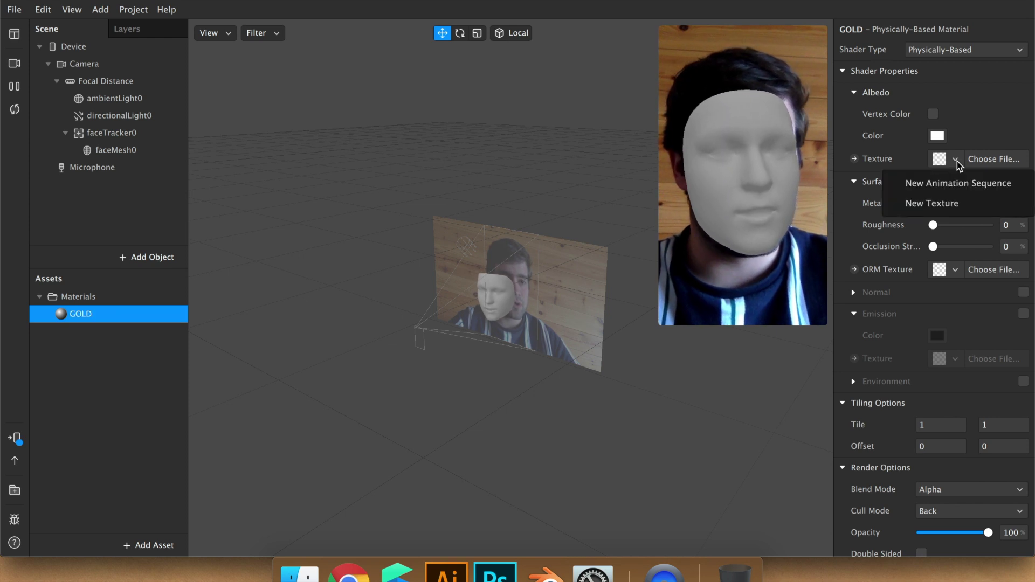
click(951, 202)
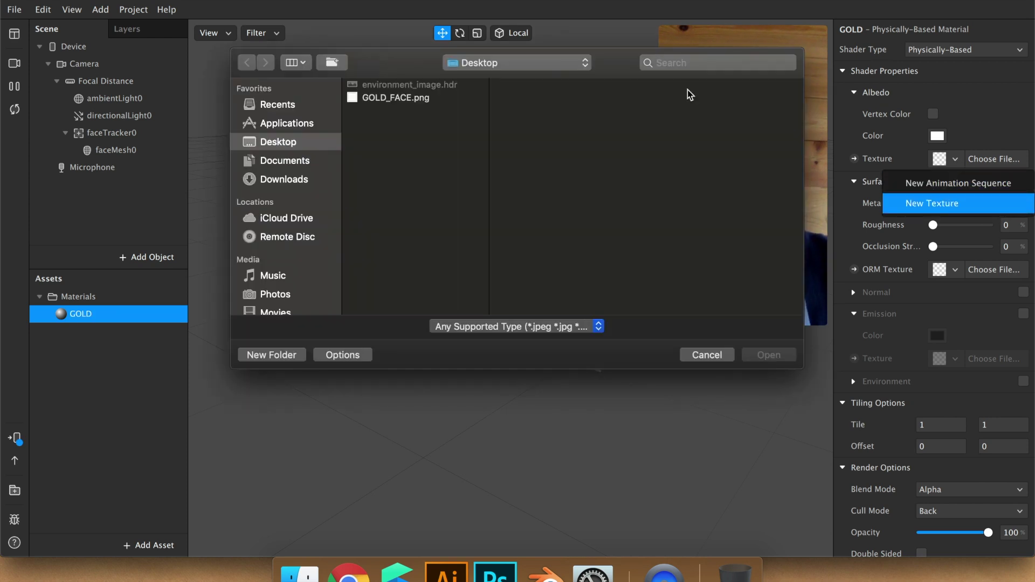
click(437, 97)
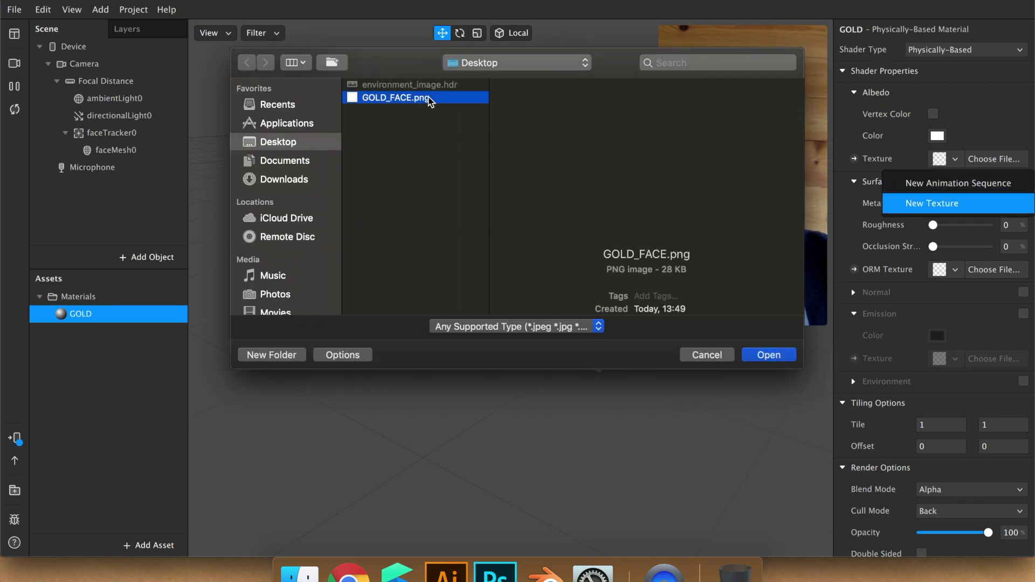
click(769, 355)
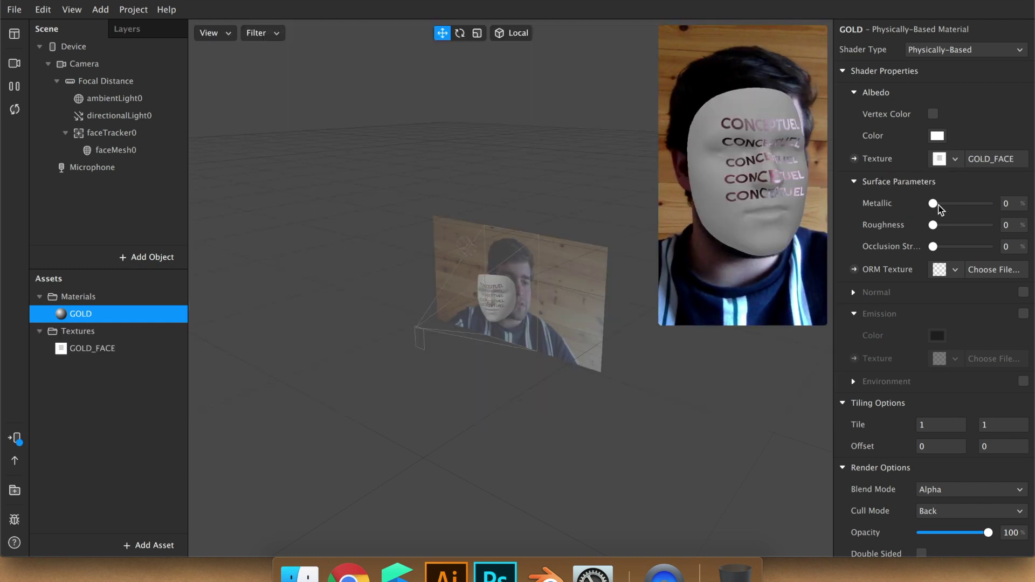
Set the GOLD material's Metallic value to 100% and enable its Environment property
click(987, 206)
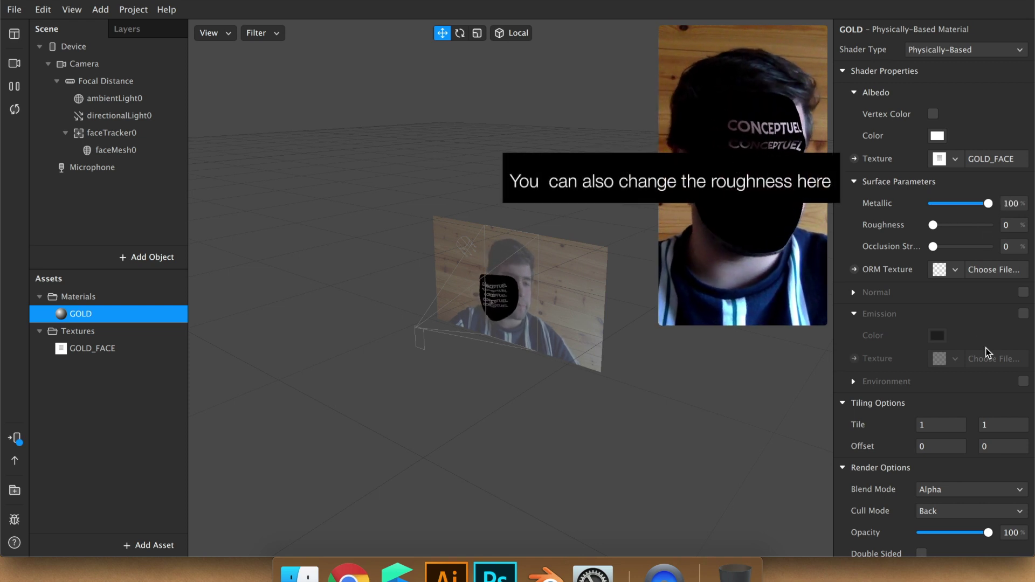
scroll(986, 353, down, 3)
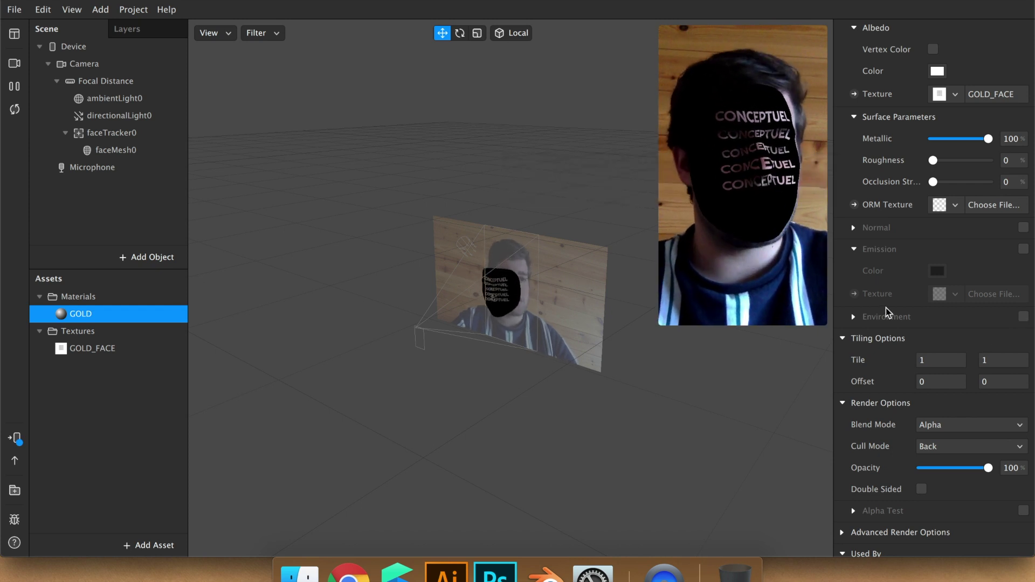
click(1023, 317)
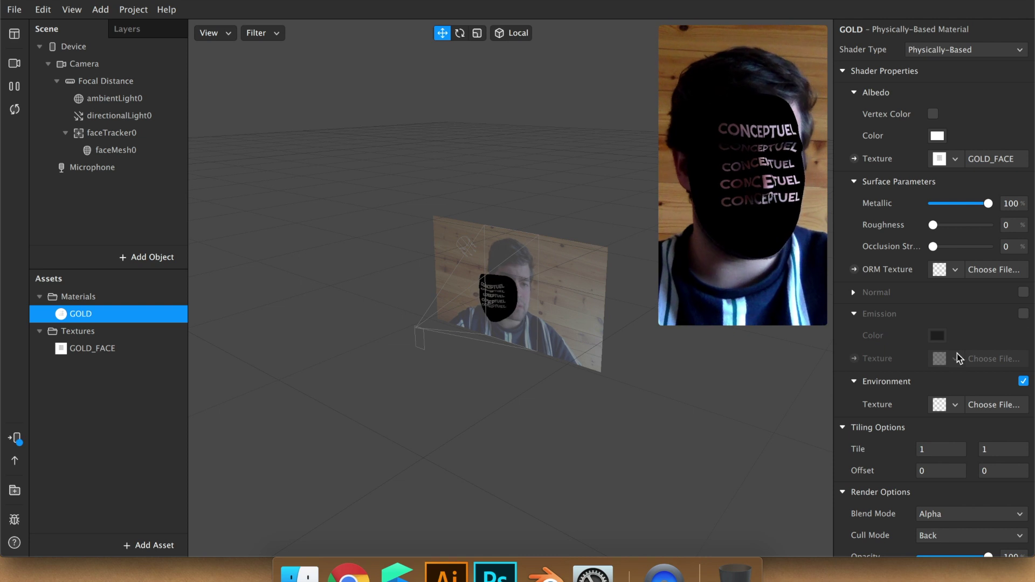
scroll(978, 391, down, 2)
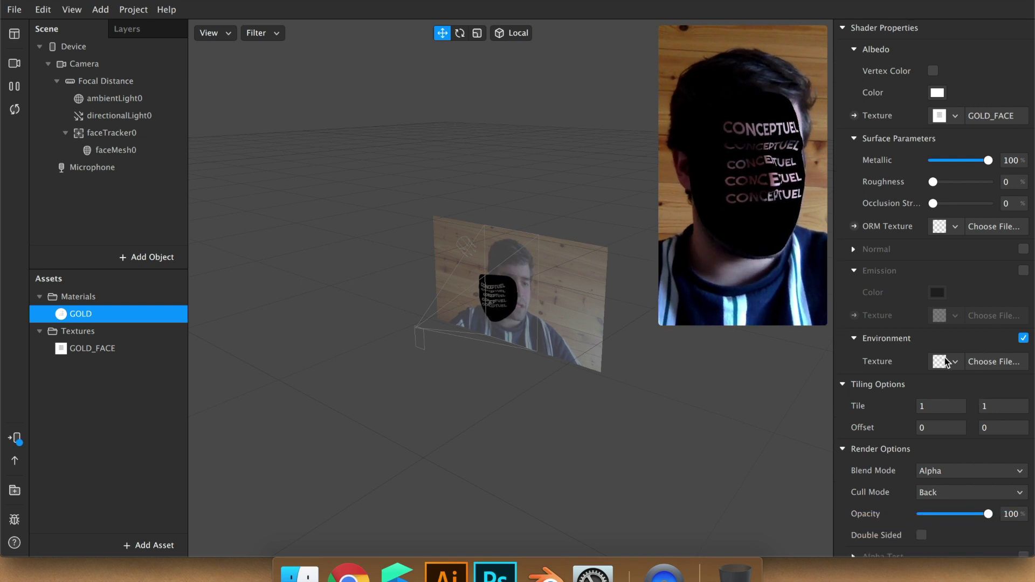
click(950, 362)
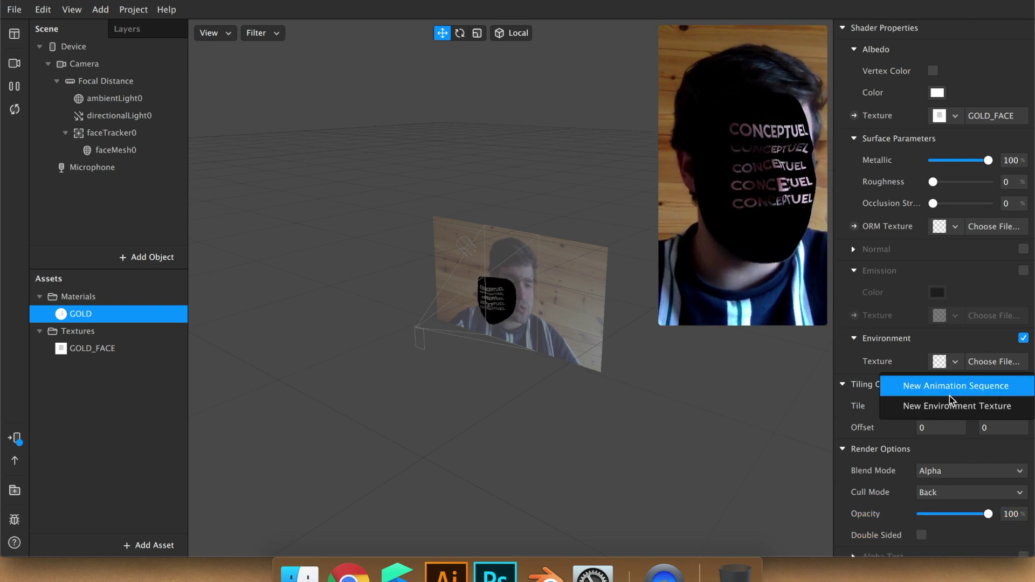
click(951, 410)
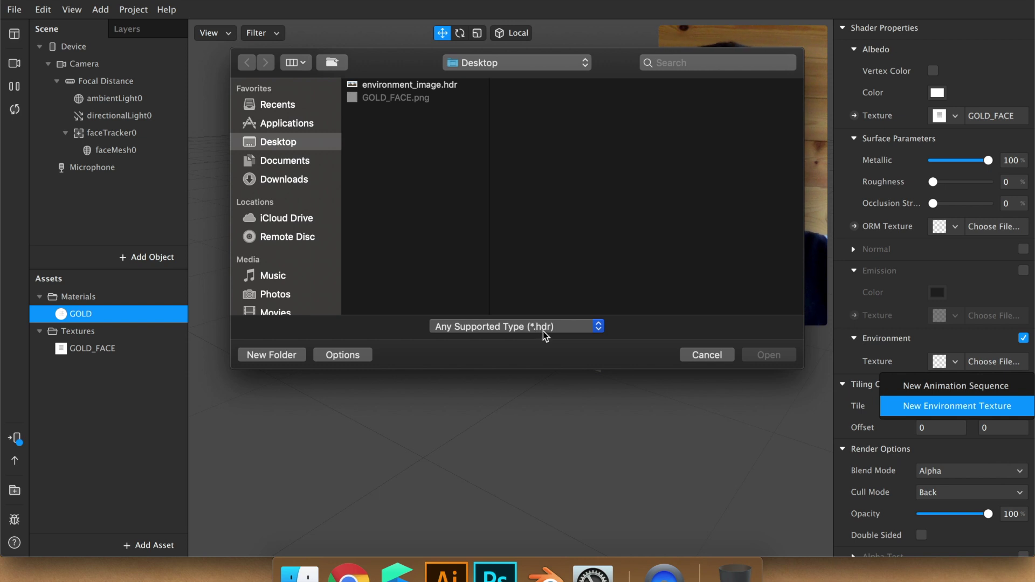
click(705, 355)
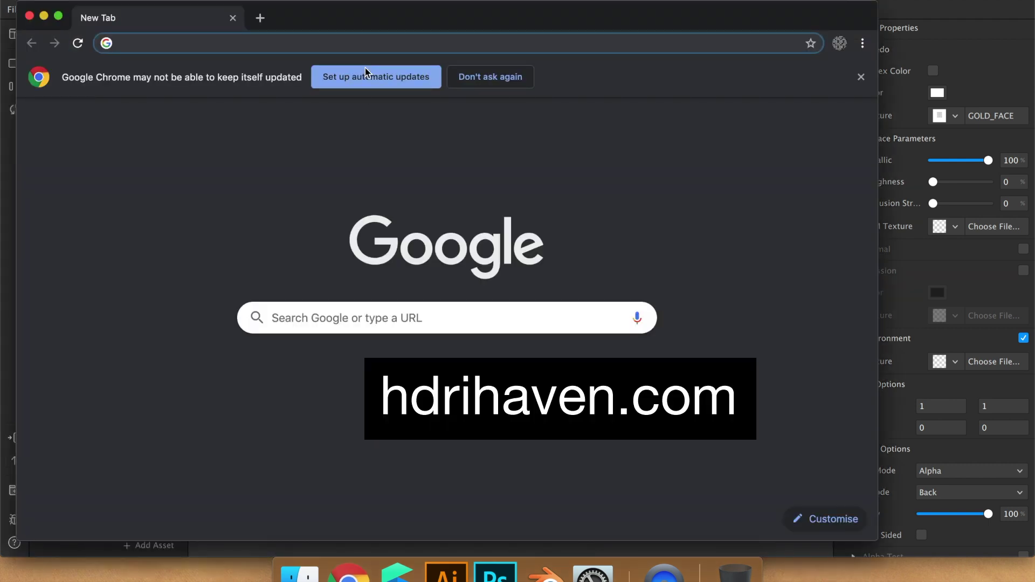
Search for "hdri haven" in Chrome, open the HDRI Haven site and examine the download options of the Arboretum HDRI
text(hdri)
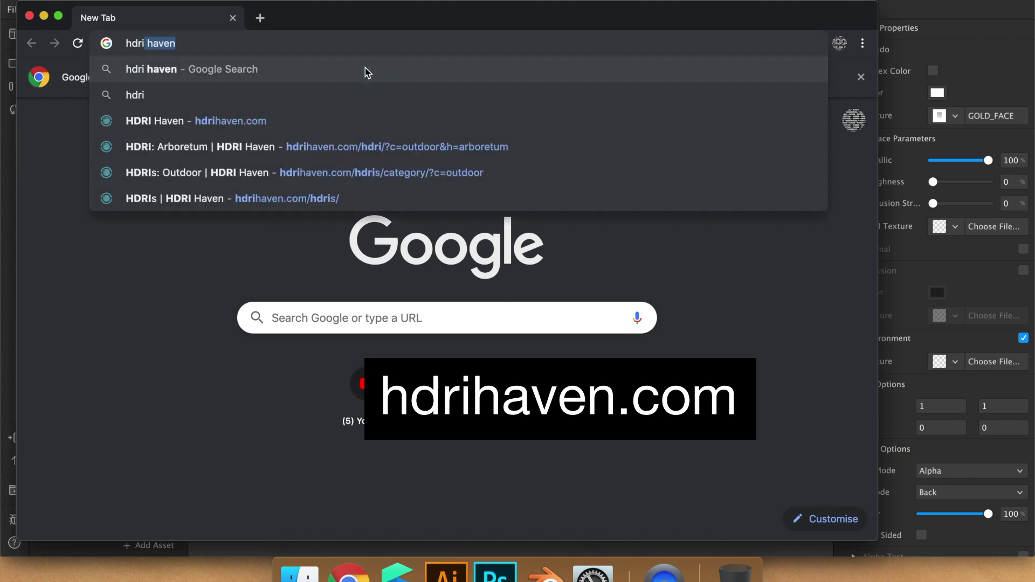
key(Return)
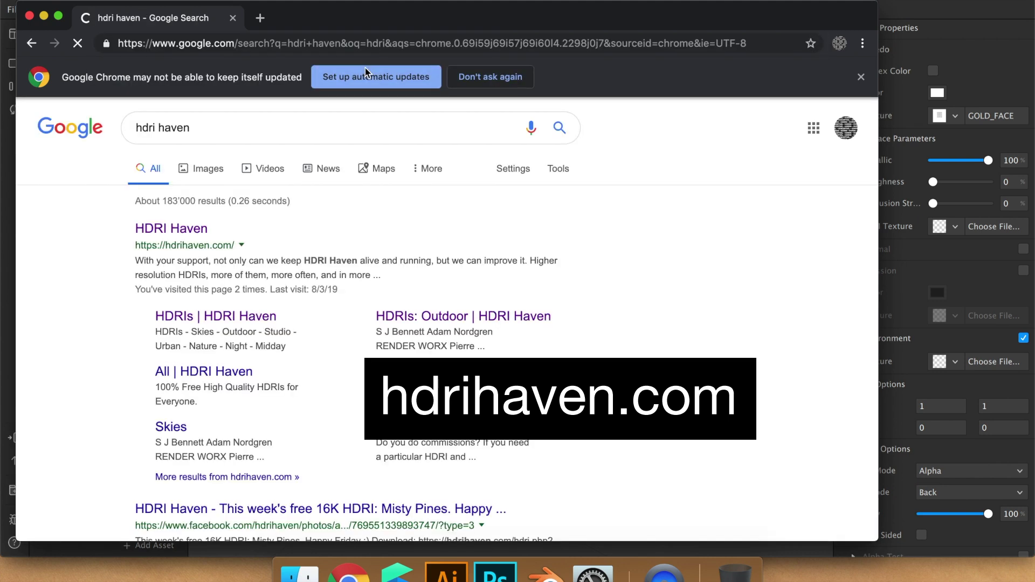
click(203, 229)
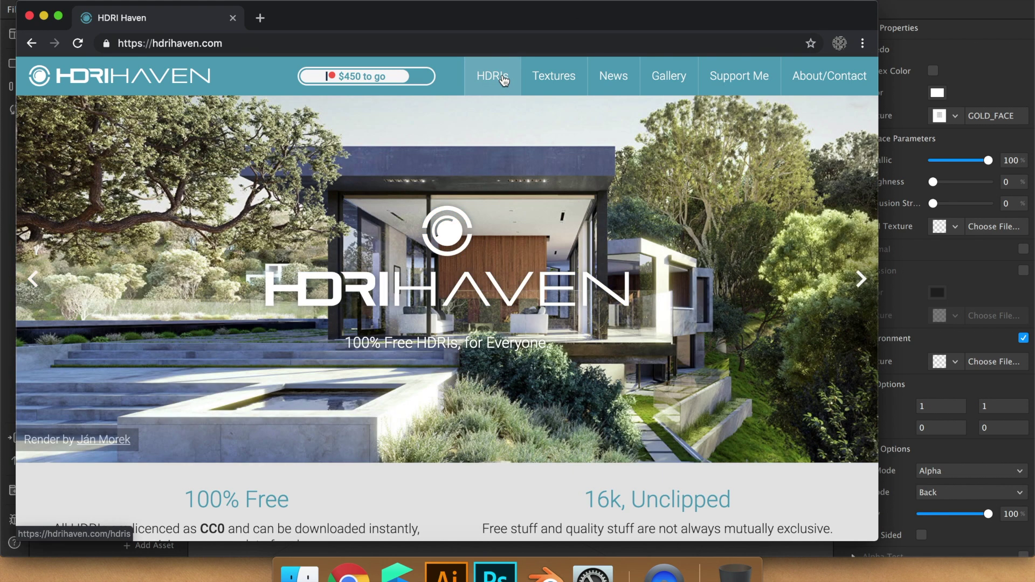
click(504, 81)
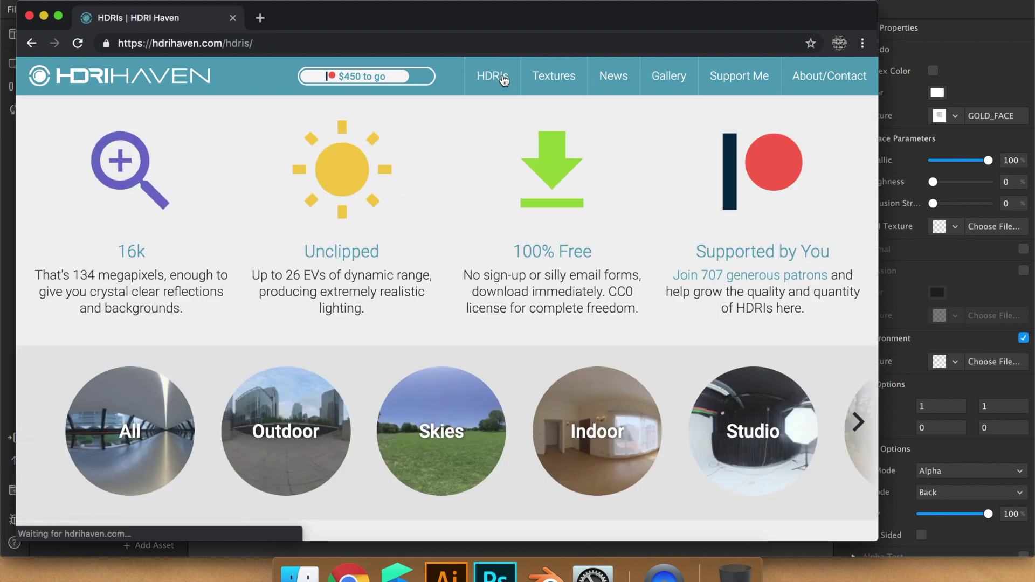
scroll(404, 268, down, 10)
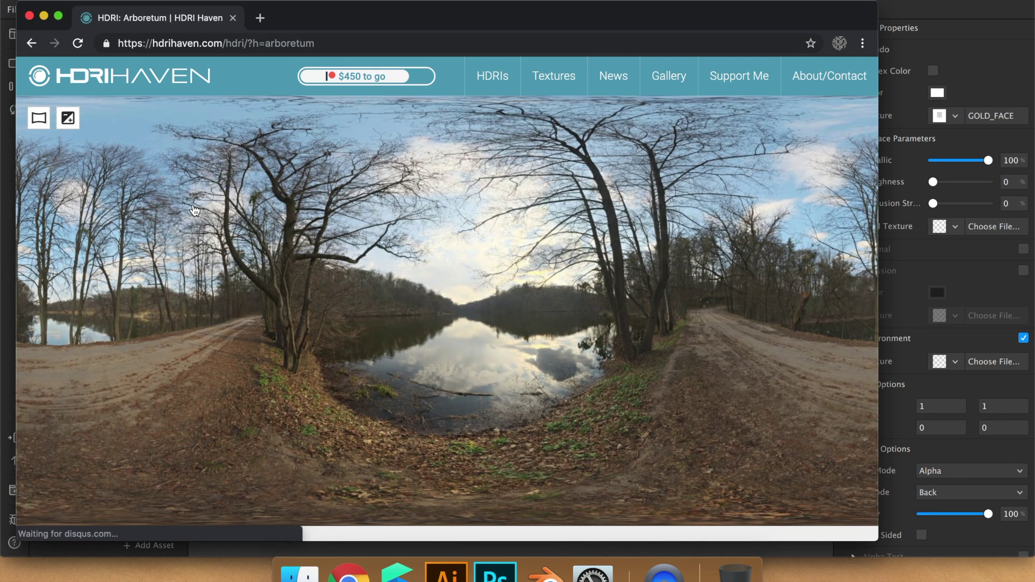
scroll(224, 266, down, 10)
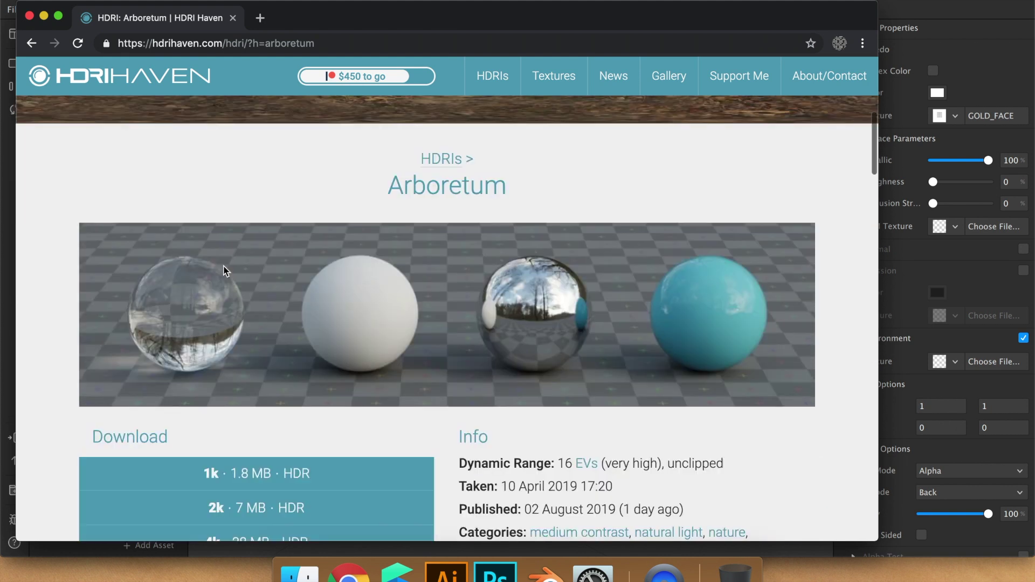
scroll(224, 269, down, 1)
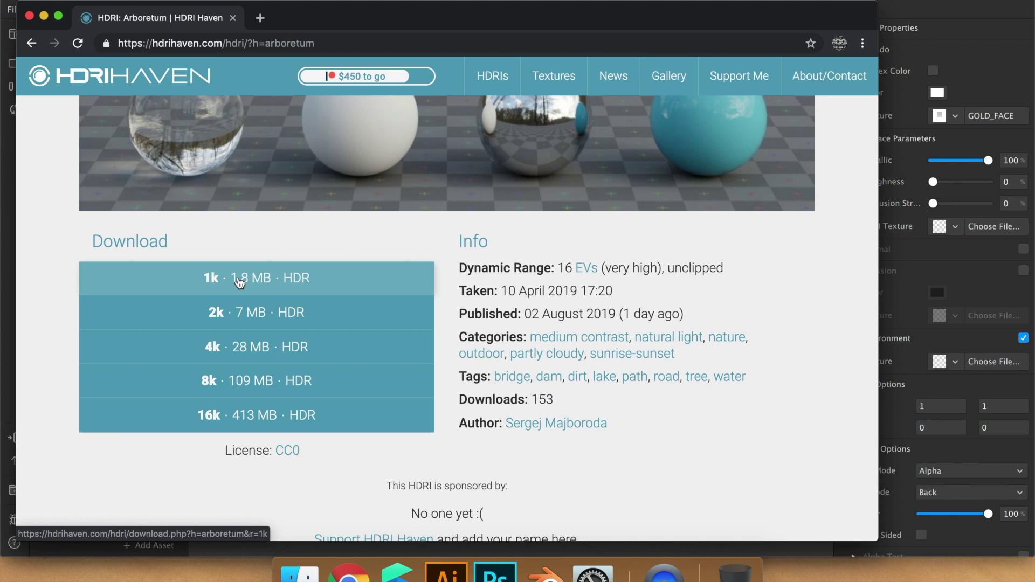
Back in Spark AR Studio, load environment_image.hdr from the Desktop as a new environment texture for the GOLD material
click(951, 273)
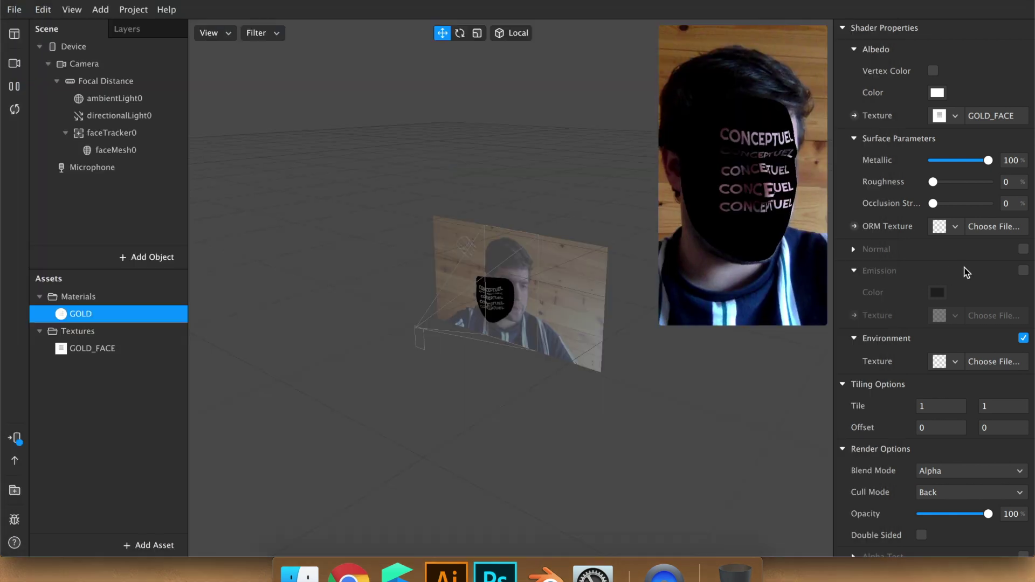
click(956, 364)
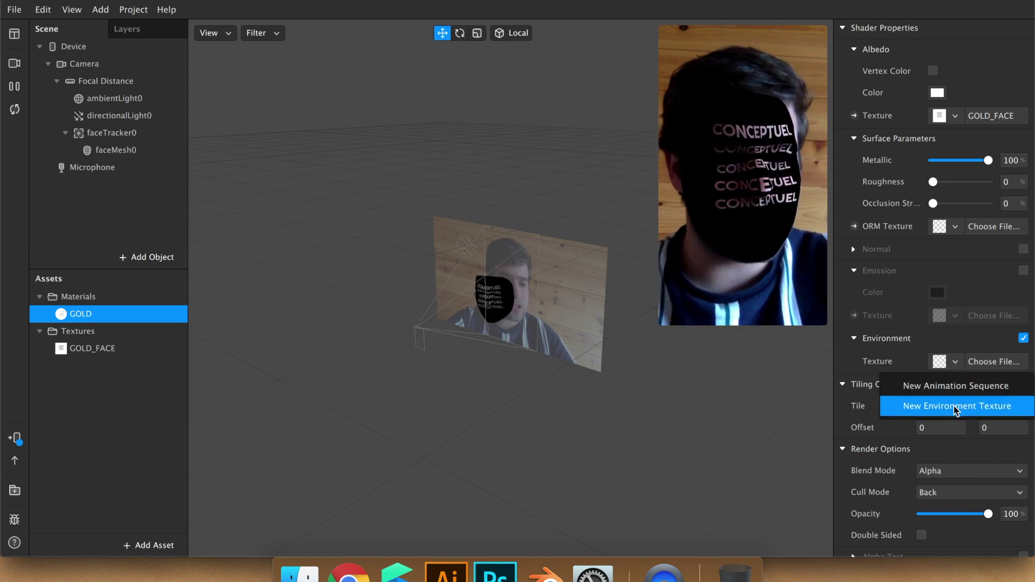
click(935, 414)
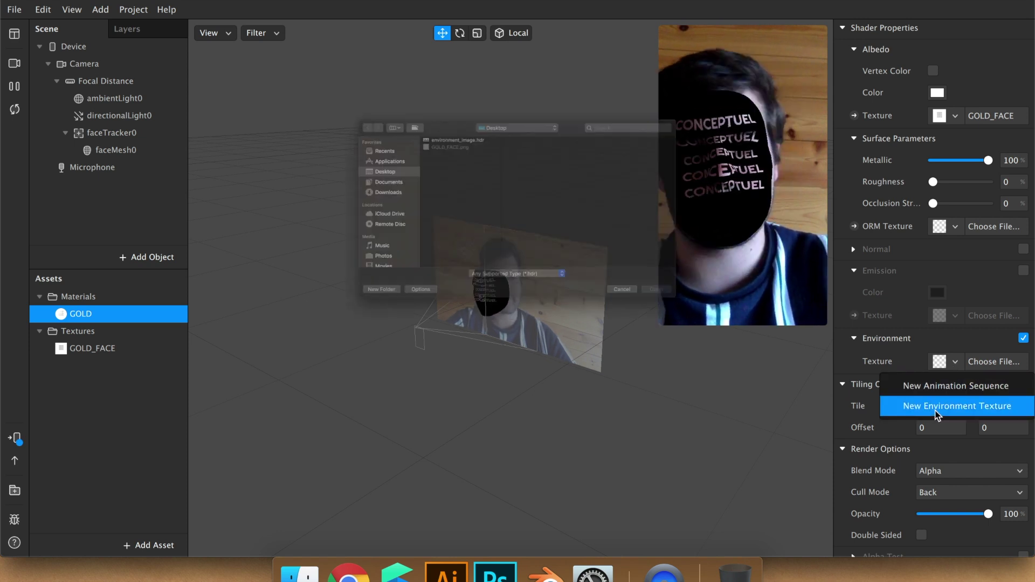
click(406, 86)
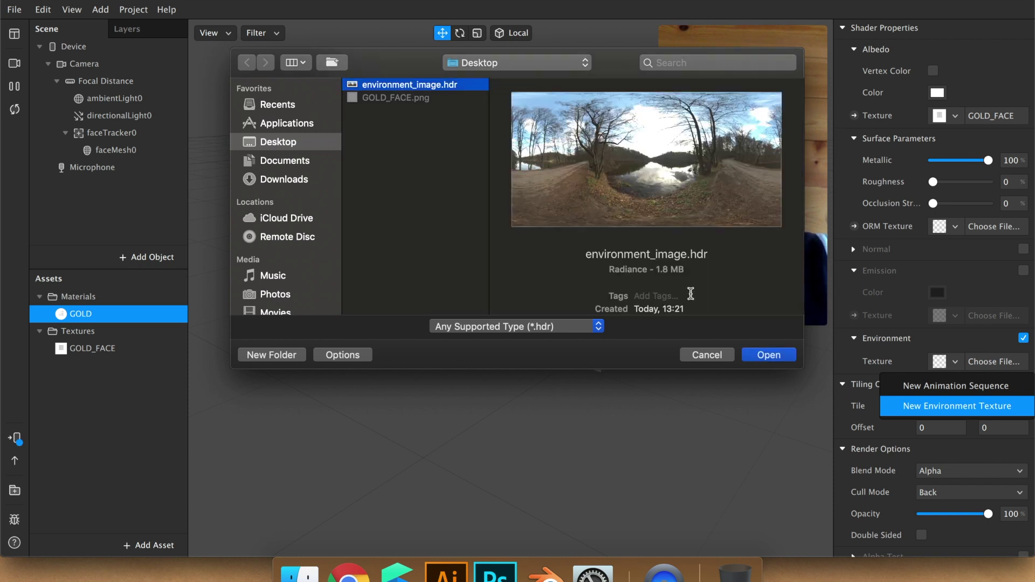
click(760, 356)
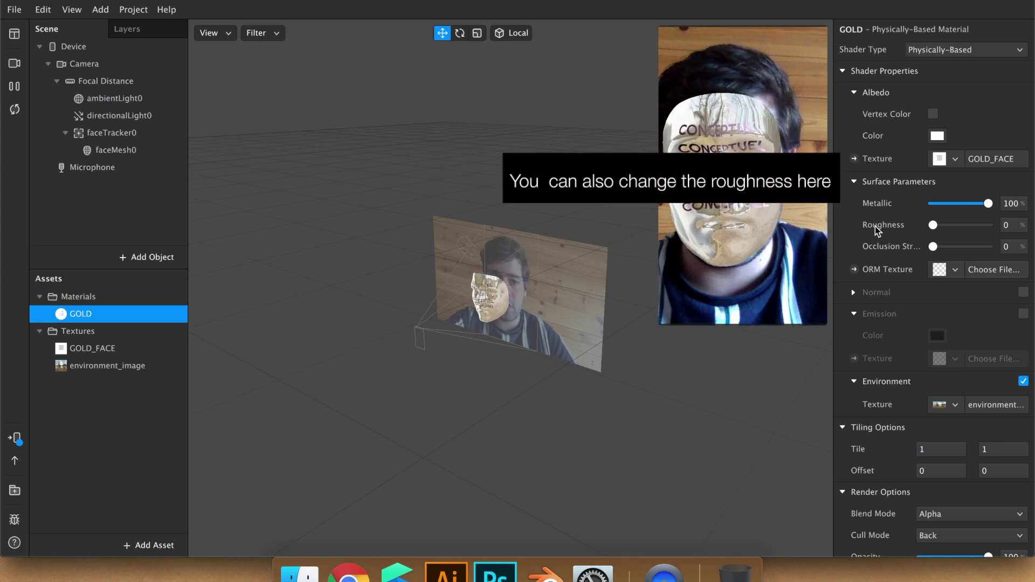
Set the GOLD material's albedo color to a saturated golden orange-yellow at 100% opacity
click(936, 137)
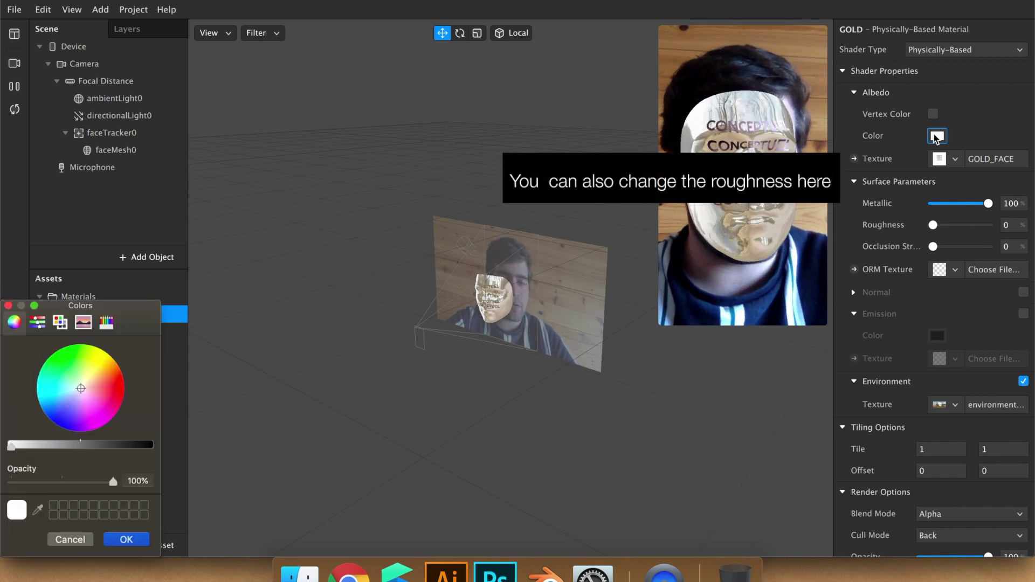
click(101, 367)
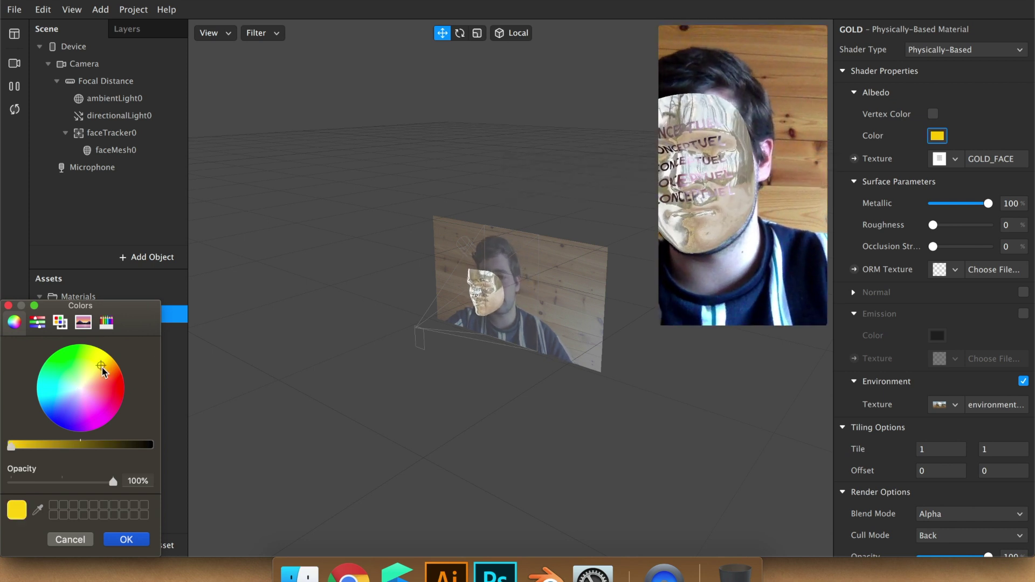
mouse_move(102, 369)
mouse_down()
mouse_move(114, 355)
mouse_move(114, 365)
mouse_up()
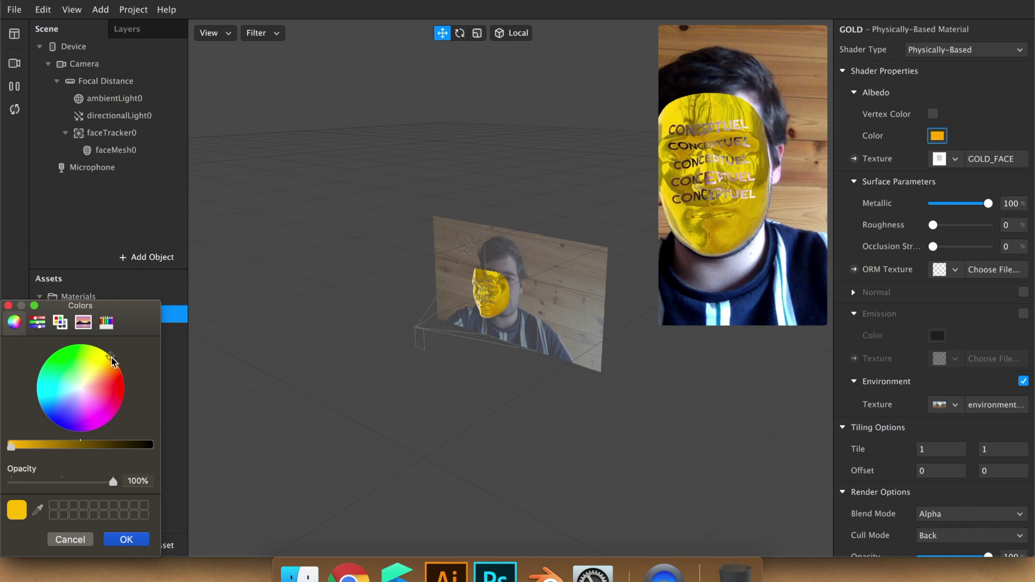
click(125, 540)
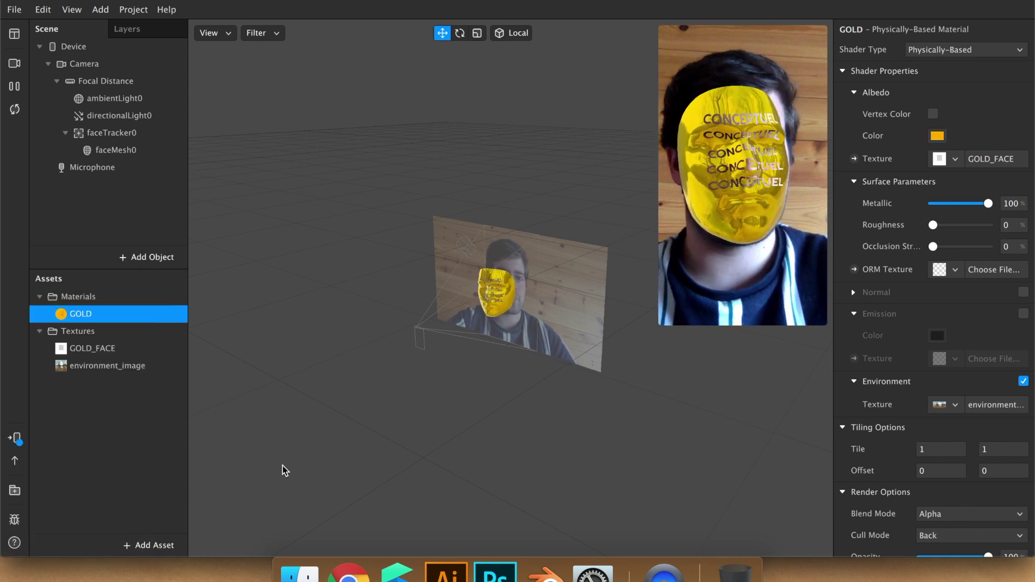